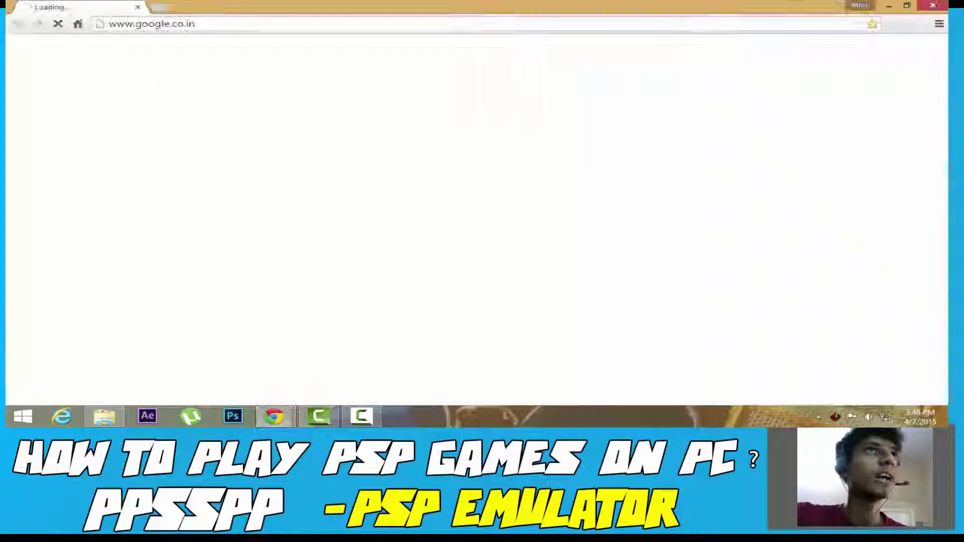
Reopen Chrome and run a Google search for 'ppsspp'.
left_click(936, 7)
left_click(292, 417)
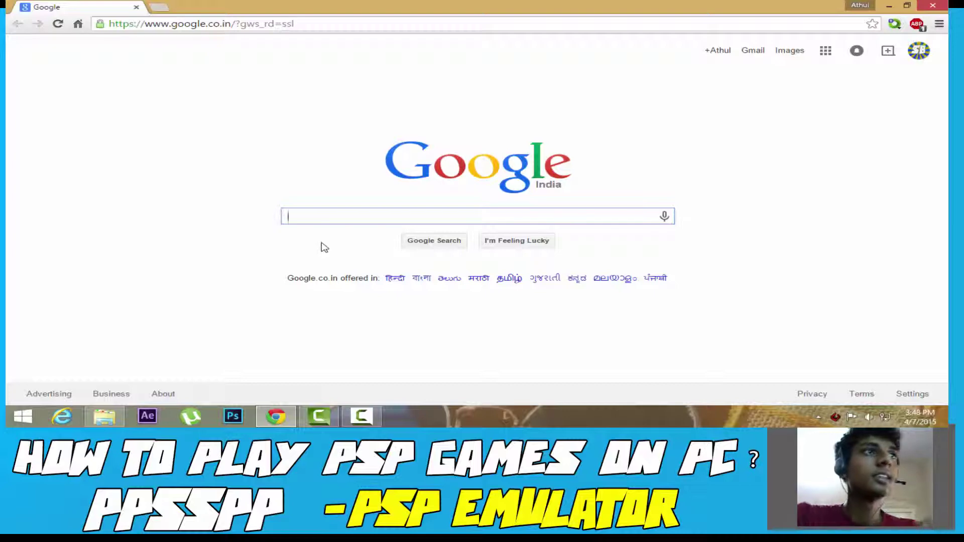
type("pp")
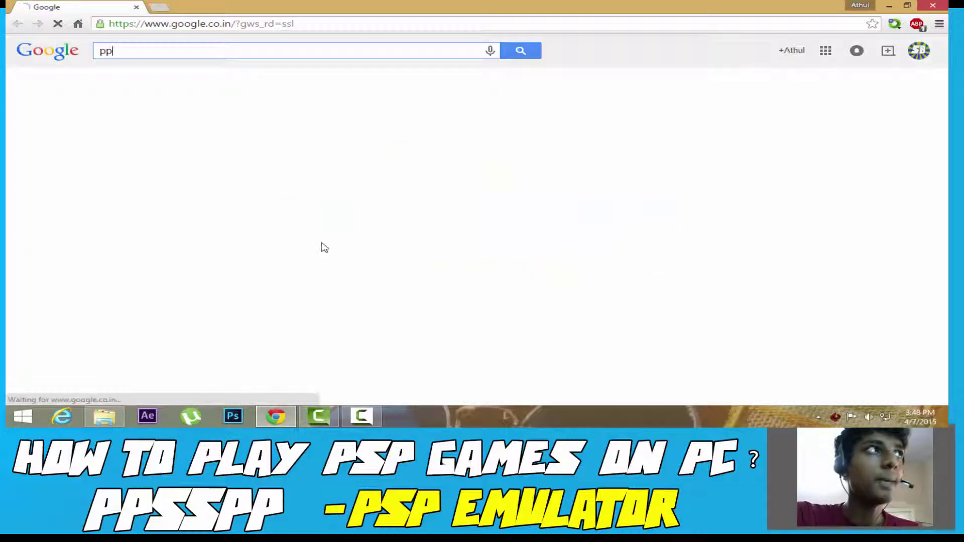
type("sspp")
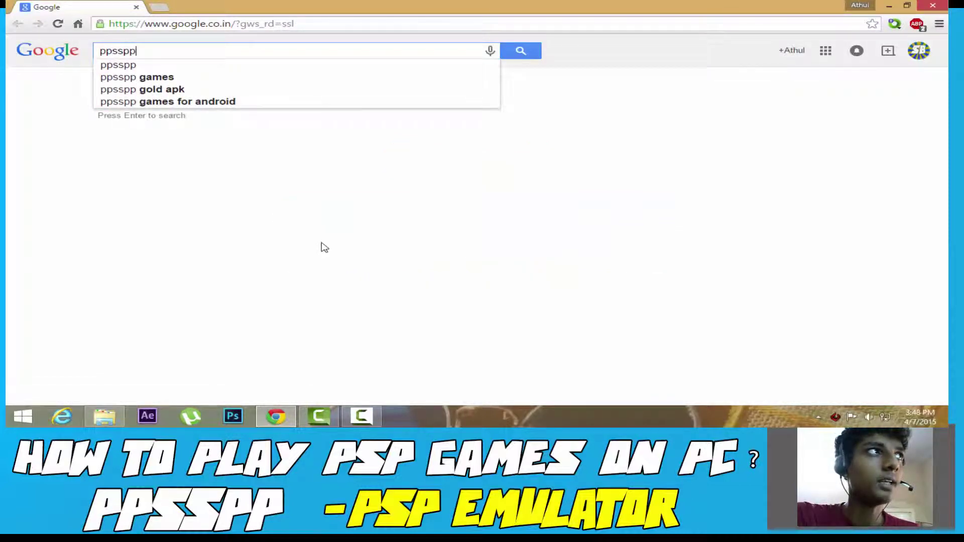
key("Return")
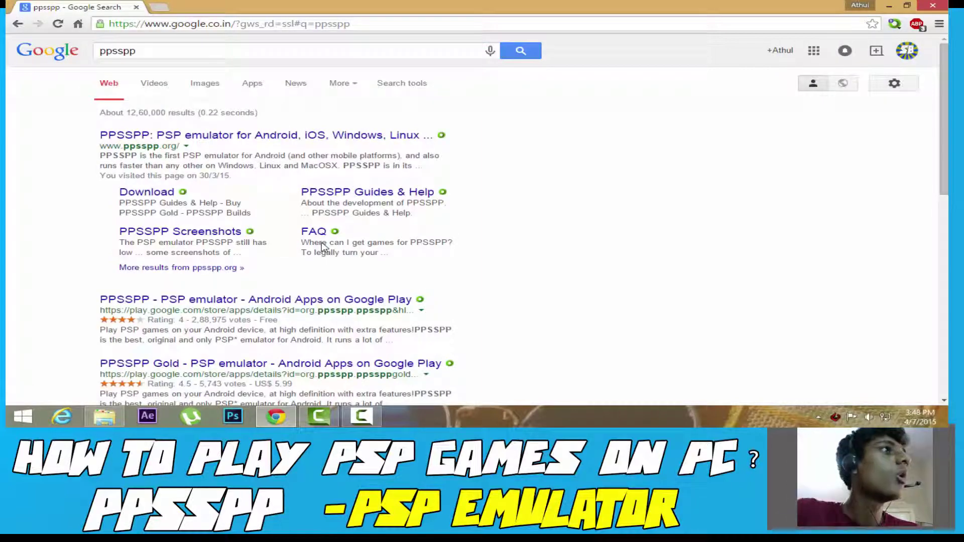
Open the official ppsspp.org site and go to its Downloads page.
left_click(341, 136)
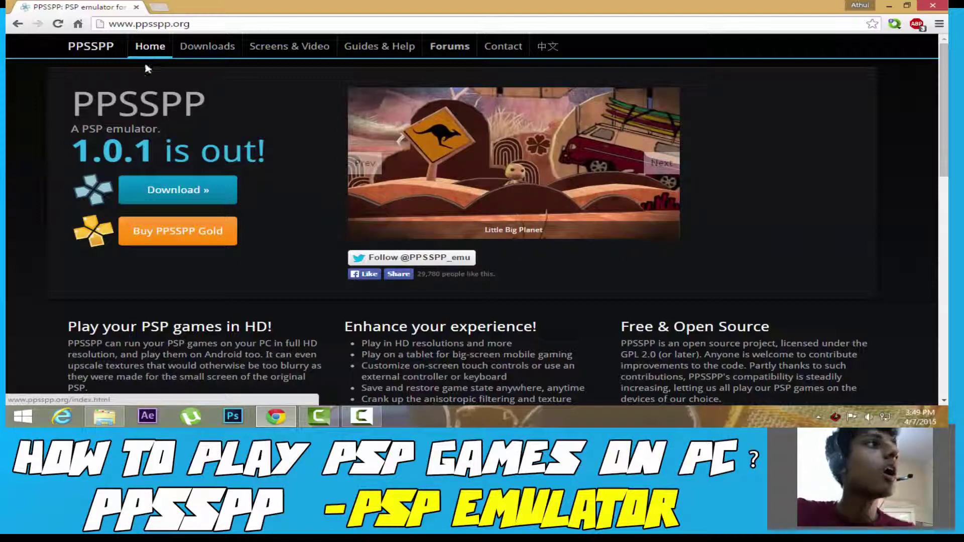
left_click(192, 202)
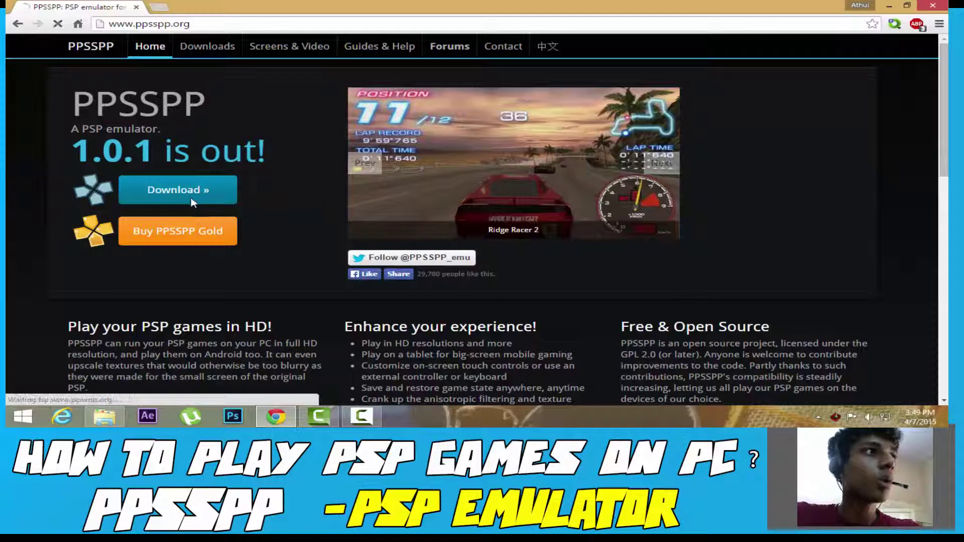
scroll(374, 179, "down", 1)
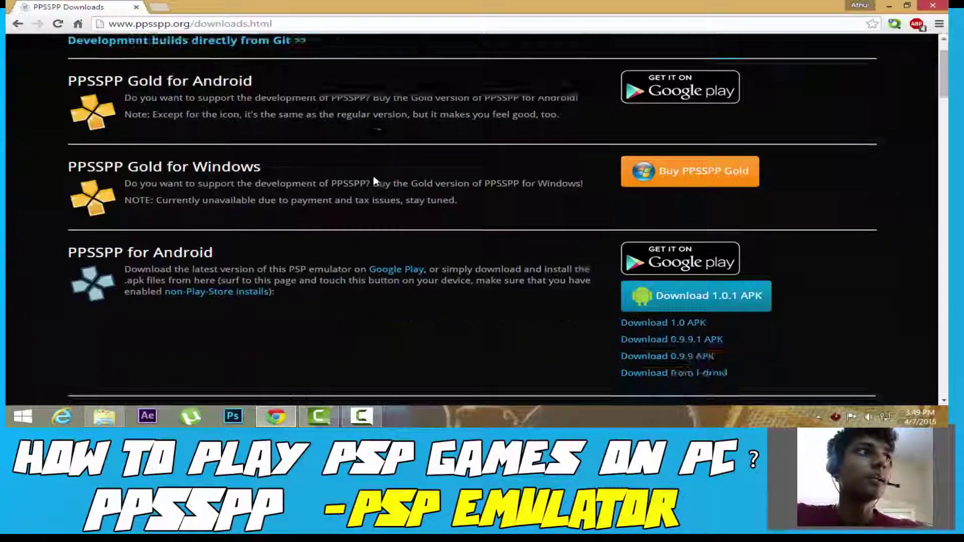
scroll(374, 180, "down", 3)
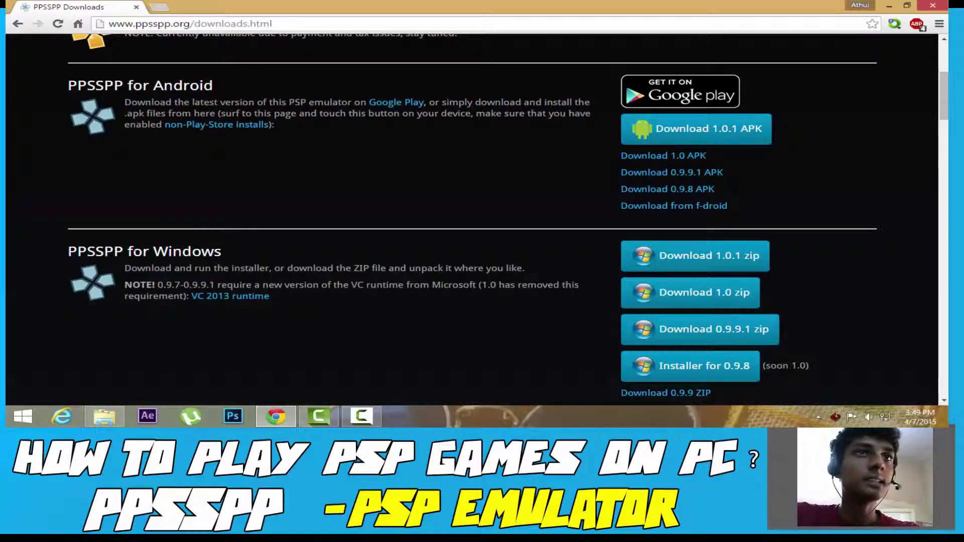
Bring the PPSSPP for Windows zip downloads section into view.
scroll(383, 254, "up", 4)
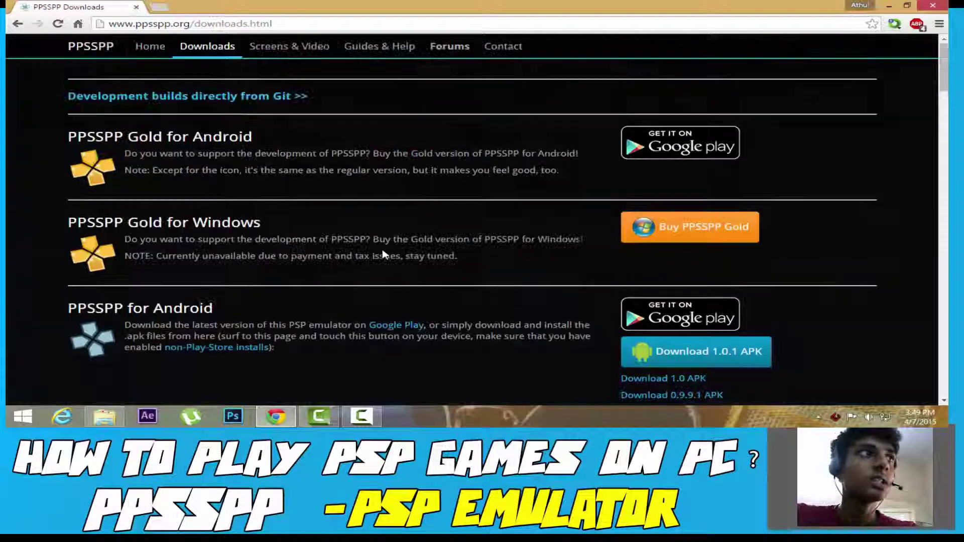
scroll(383, 254, "down", 7)
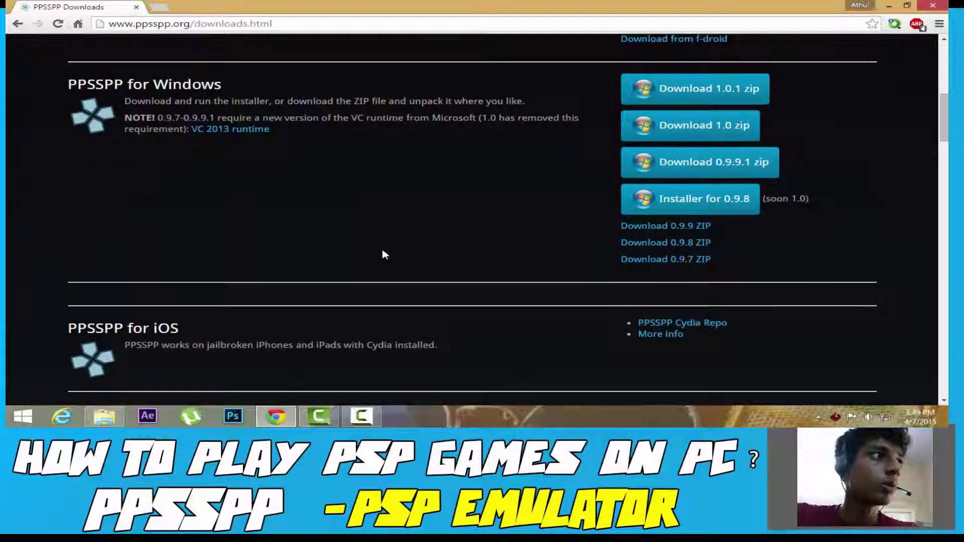
scroll(383, 254, "up", 1)
scroll(140, 255, "down", 3)
scroll(141, 255, "up", 3)
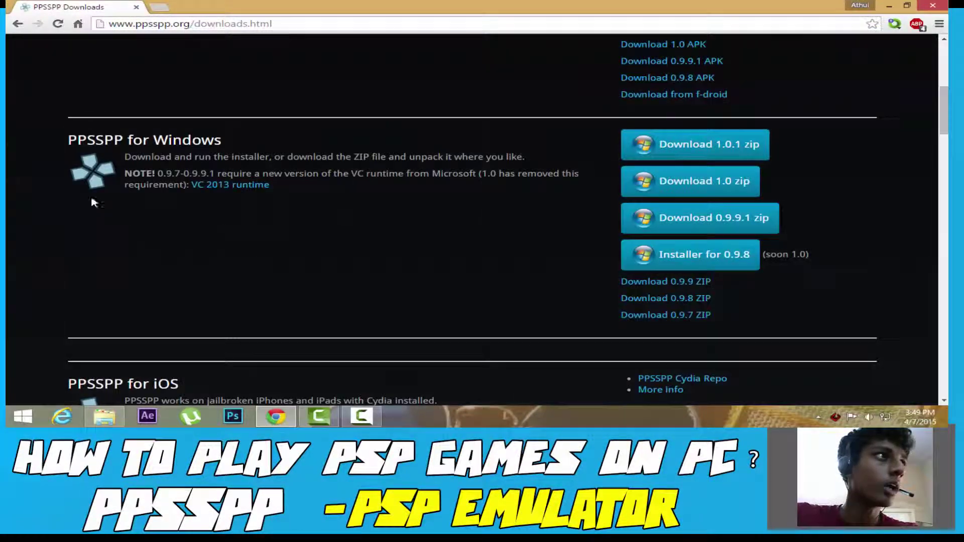
left_click_drag(86, 140, 157, 140)
left_click(157, 140)
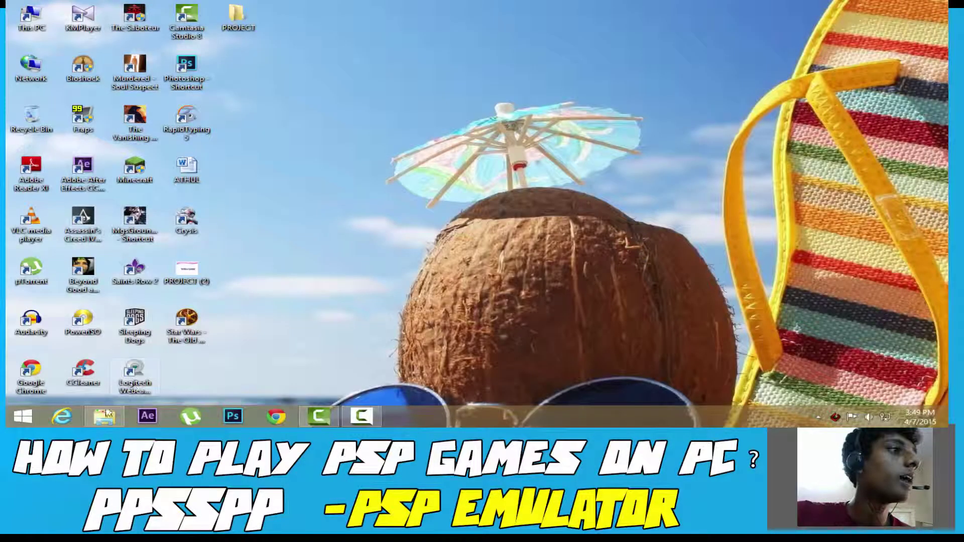
Open File Explorer on D:\Work and check the ppsspp_win archive's context menu.
left_click(106, 416)
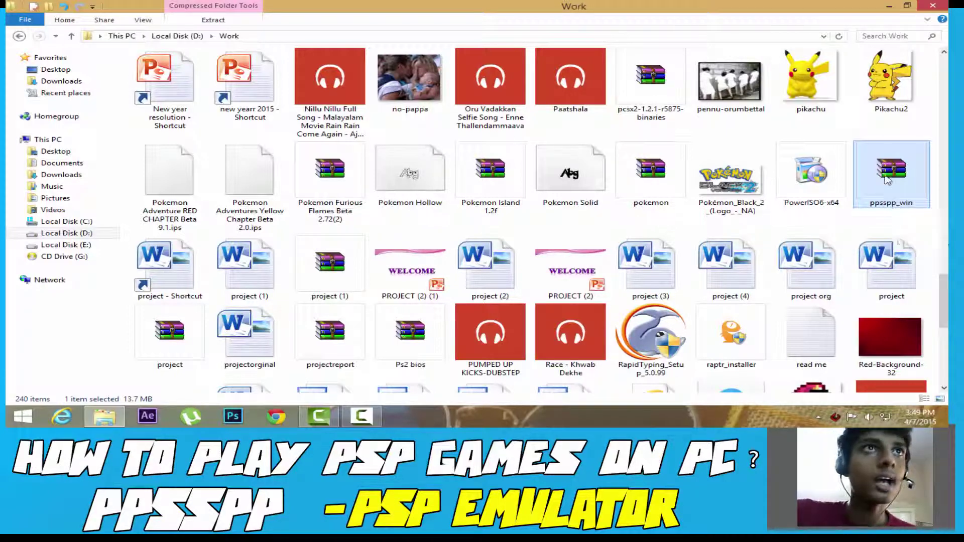
right_click(888, 179)
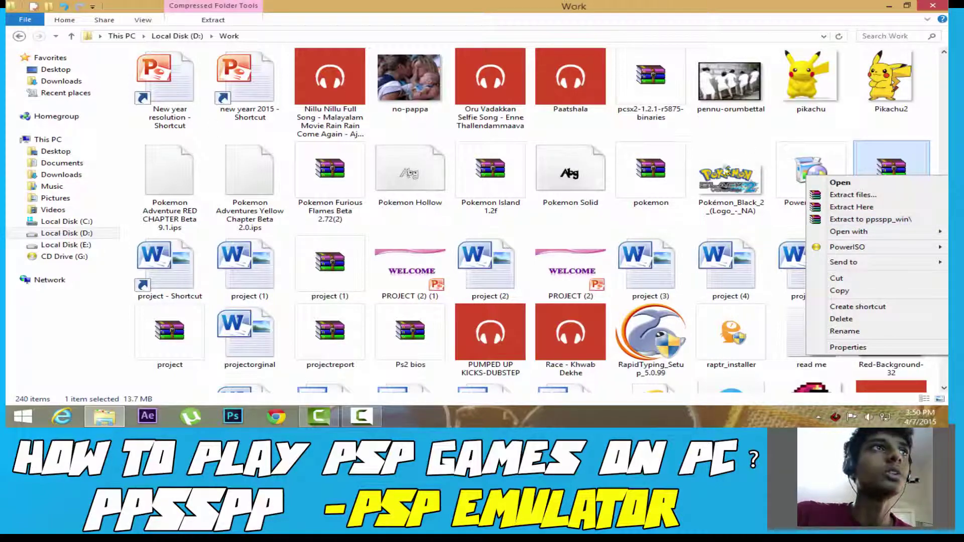
left_click(906, 144)
scroll(590, 148, "up", 15)
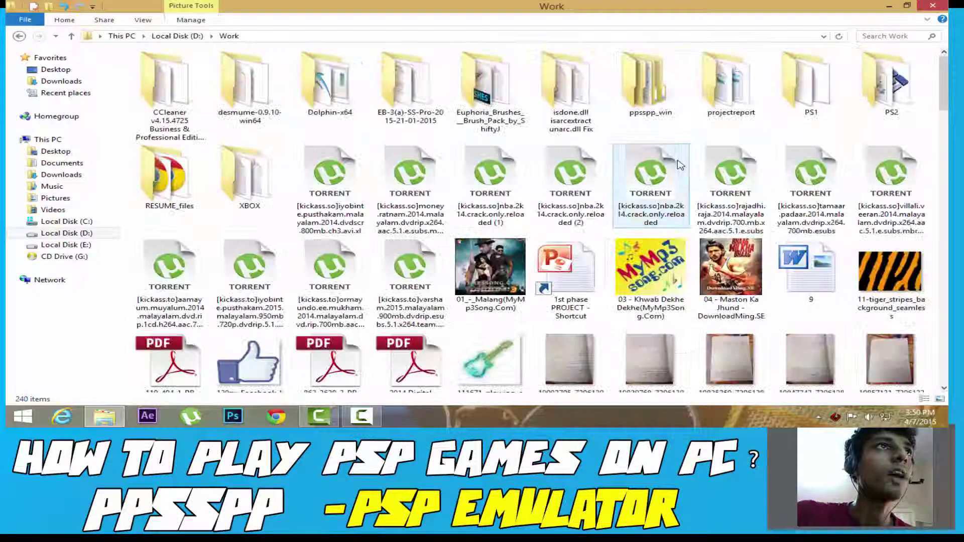
Open ppsspp_win, compare the PSP GTA and ppsspp folders, then open ppsspp.
double_click(670, 117)
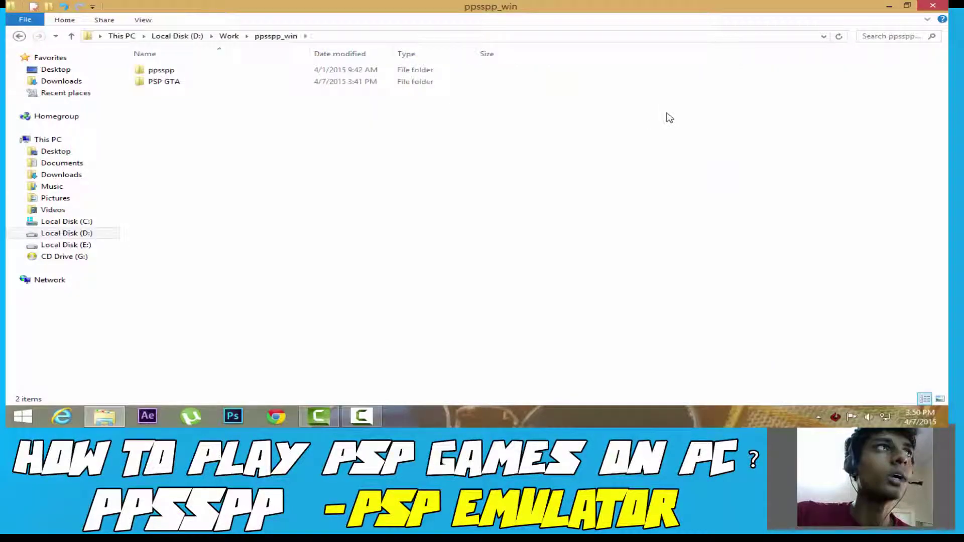
left_click(179, 70)
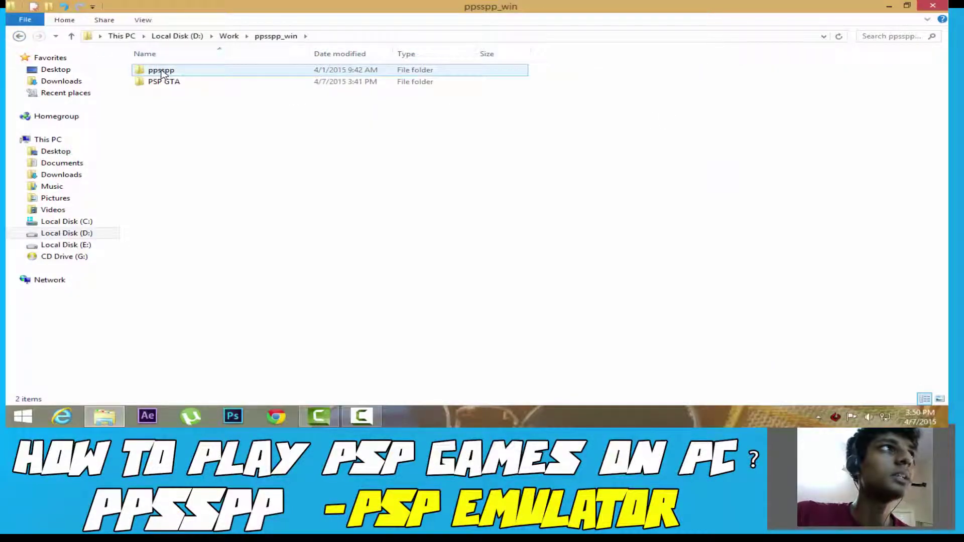
left_click(203, 82)
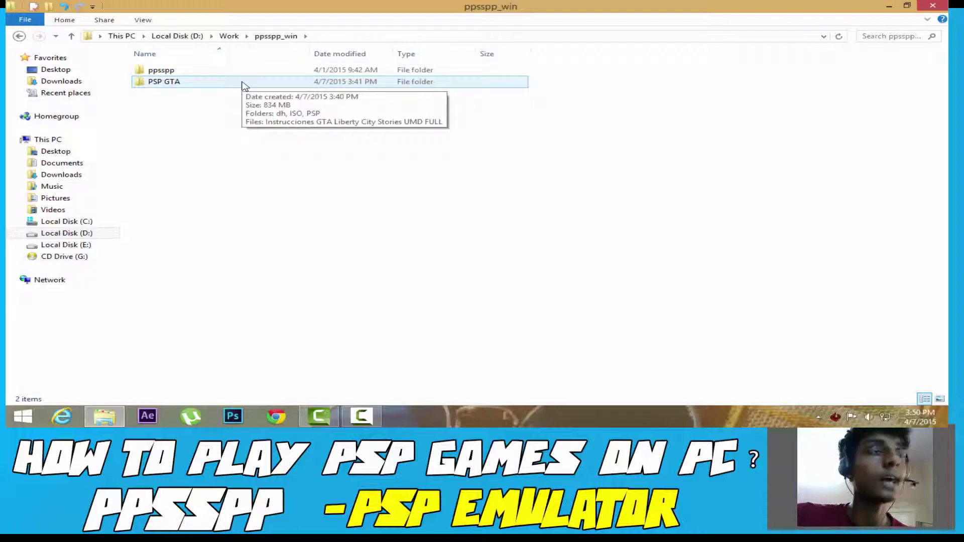
left_click(221, 71)
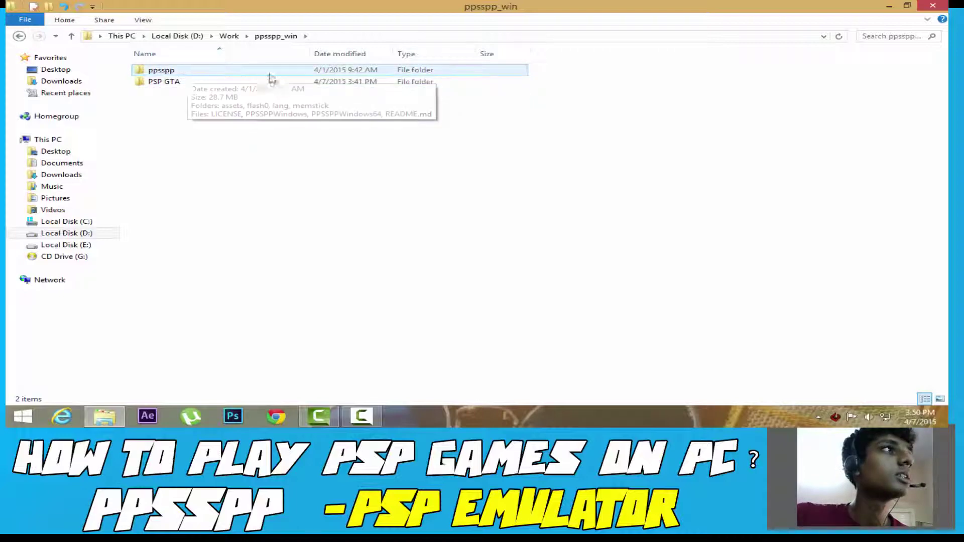
double_click(253, 75)
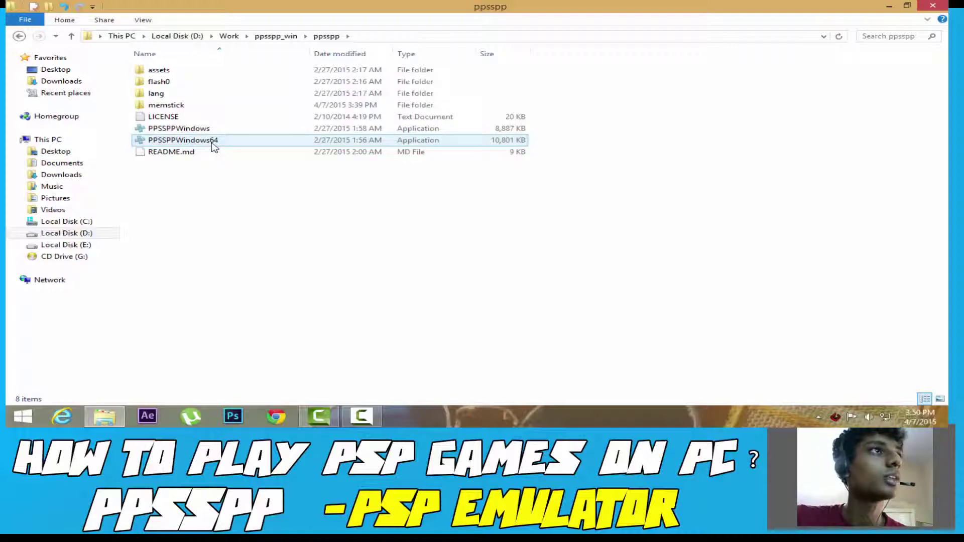
Launch PPSSPPWindows and browse its Load... dialog to D:\Work\ppsspp_win.
double_click(227, 129)
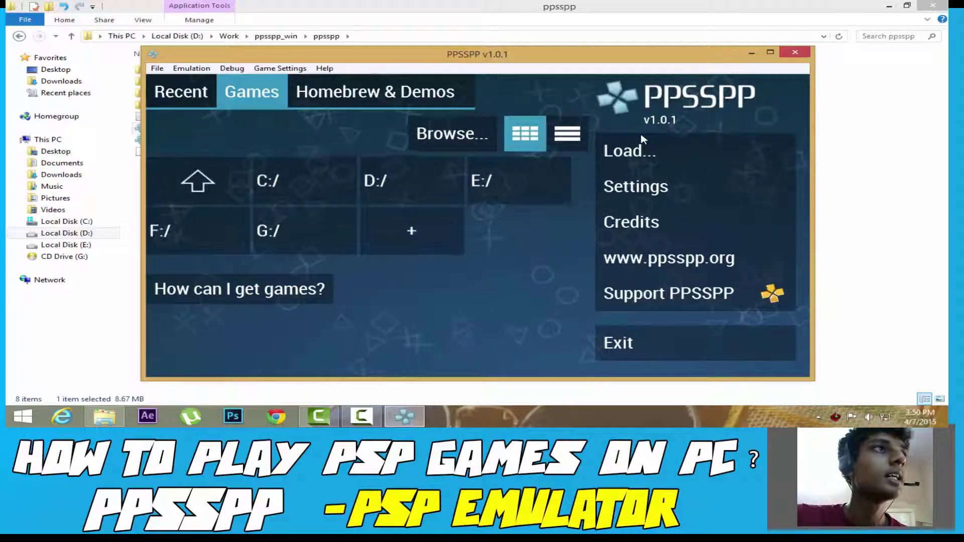
left_click(629, 152)
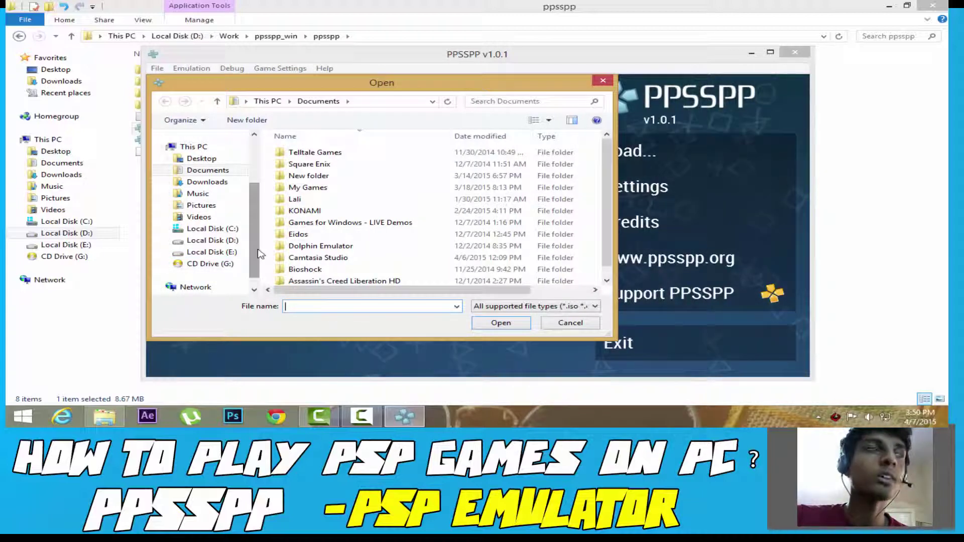
left_click(232, 244)
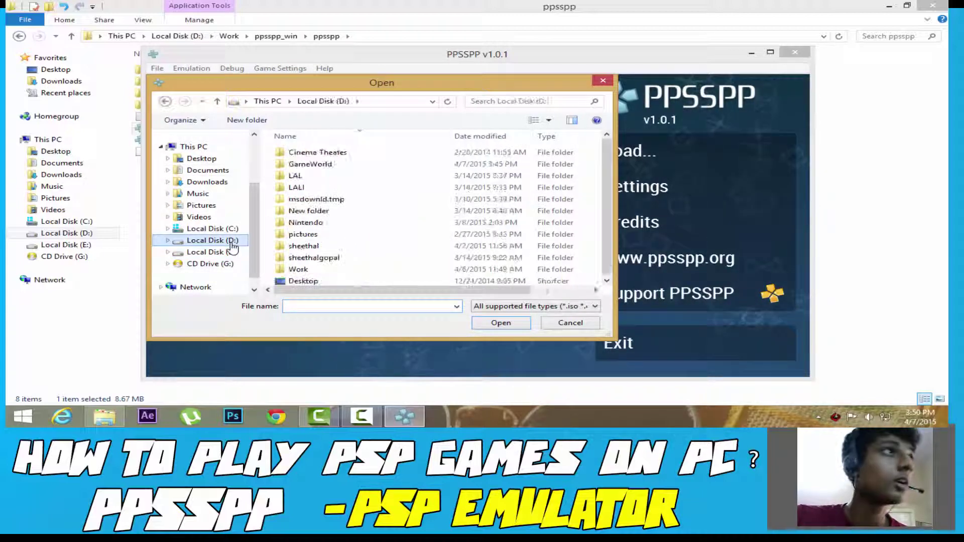
double_click(312, 269)
scroll(482, 201, "down", 3)
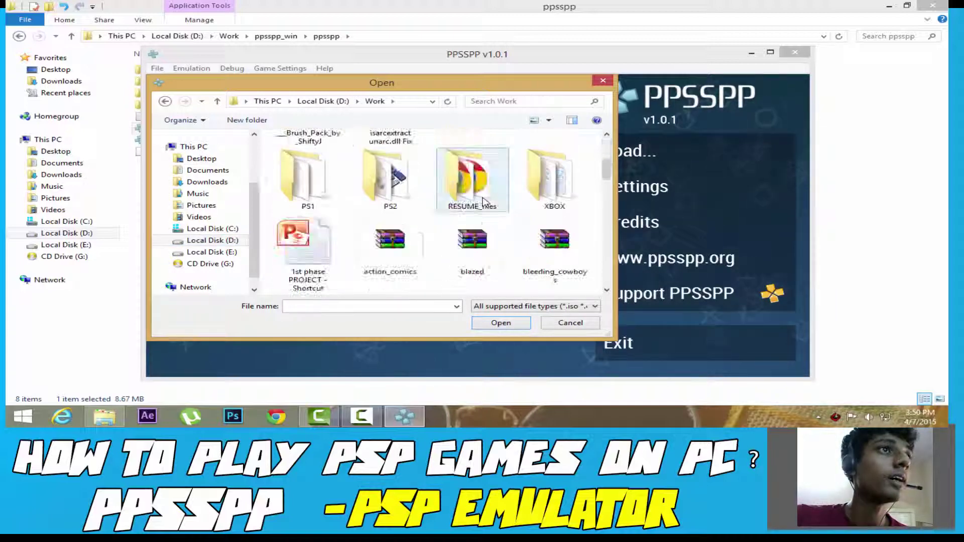
scroll(480, 202, "up", 5)
double_click(472, 181)
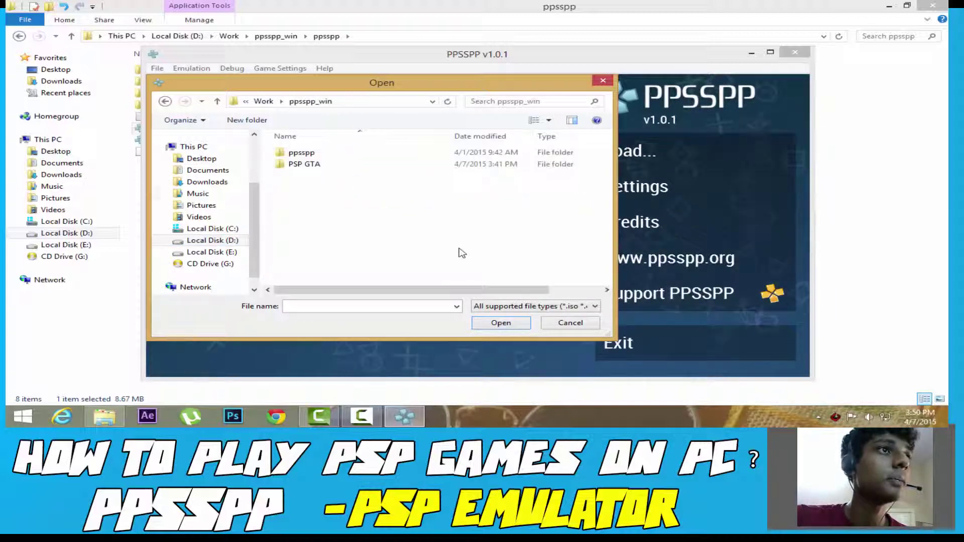
Load GTA Liberty City Stories from the PSP GTA\ISO folder.
left_click(311, 156)
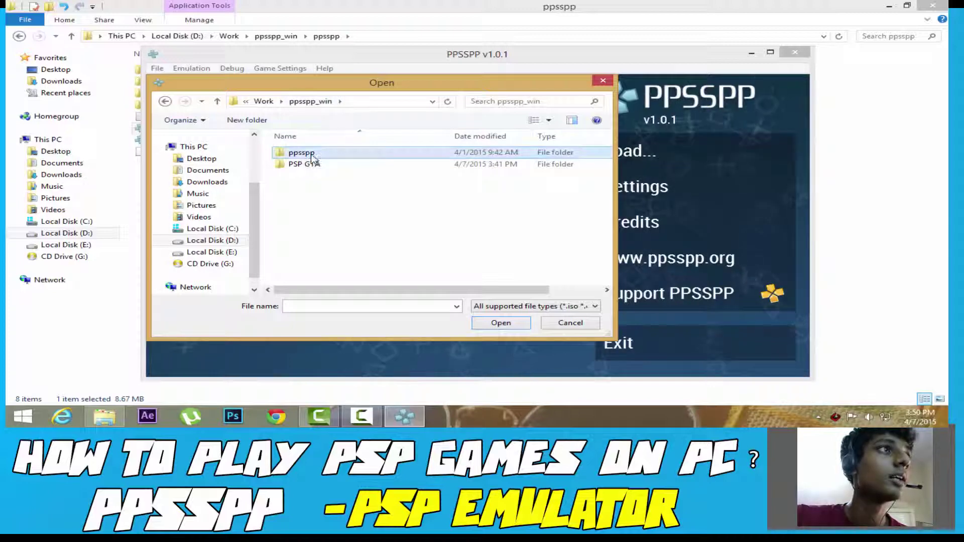
double_click(312, 154)
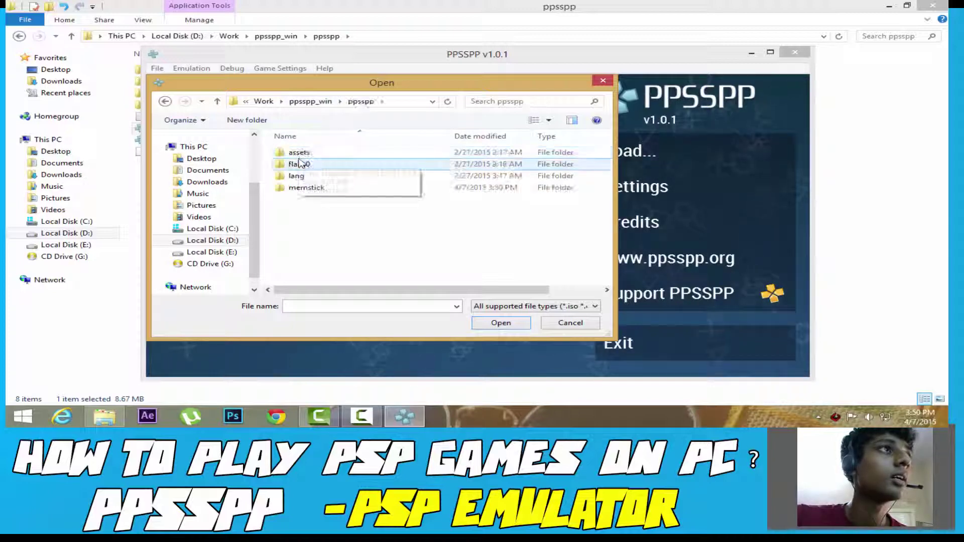
left_click(166, 101)
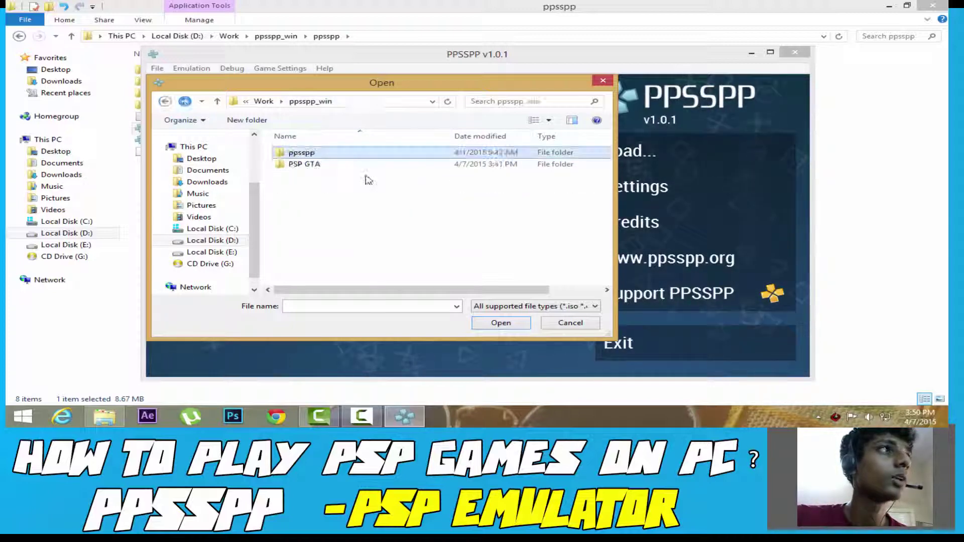
double_click(321, 166)
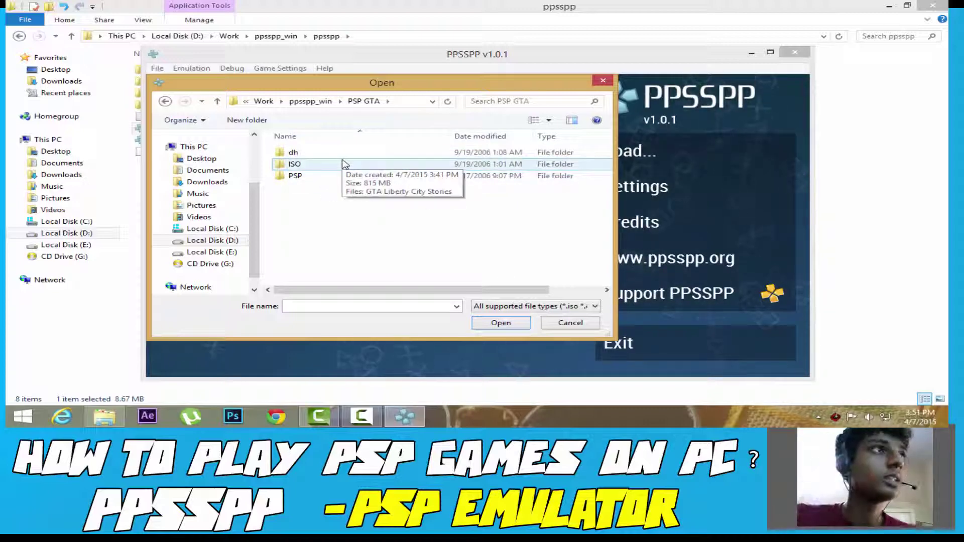
double_click(343, 164)
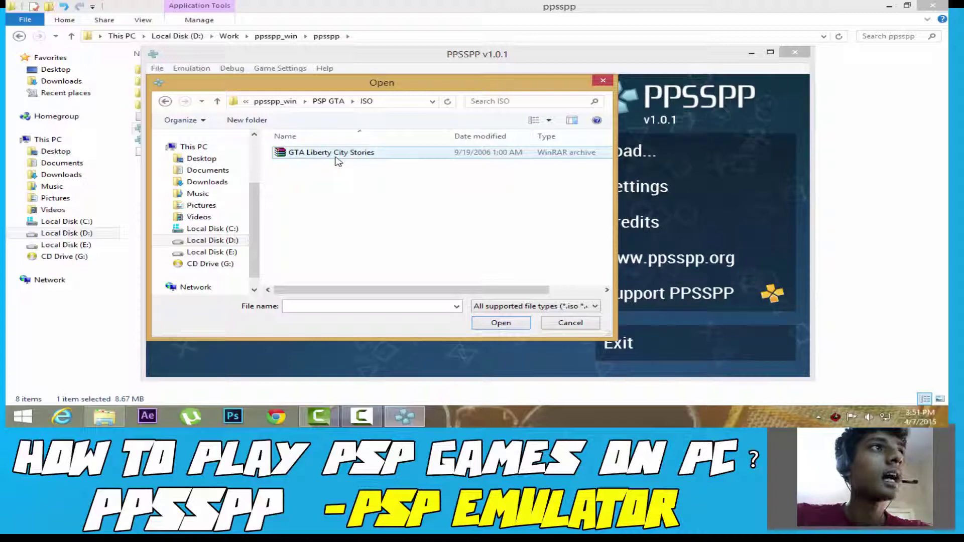
left_click(395, 157)
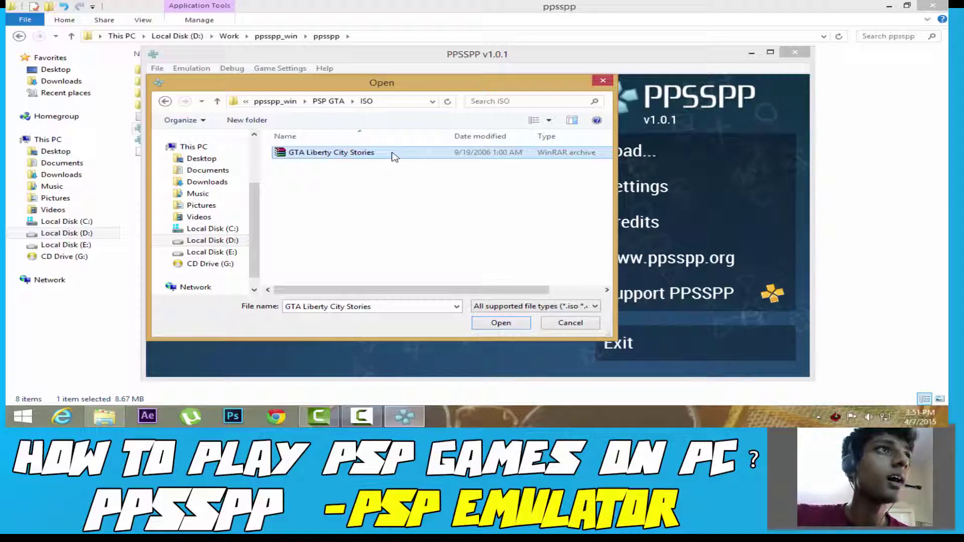
double_click(394, 158)
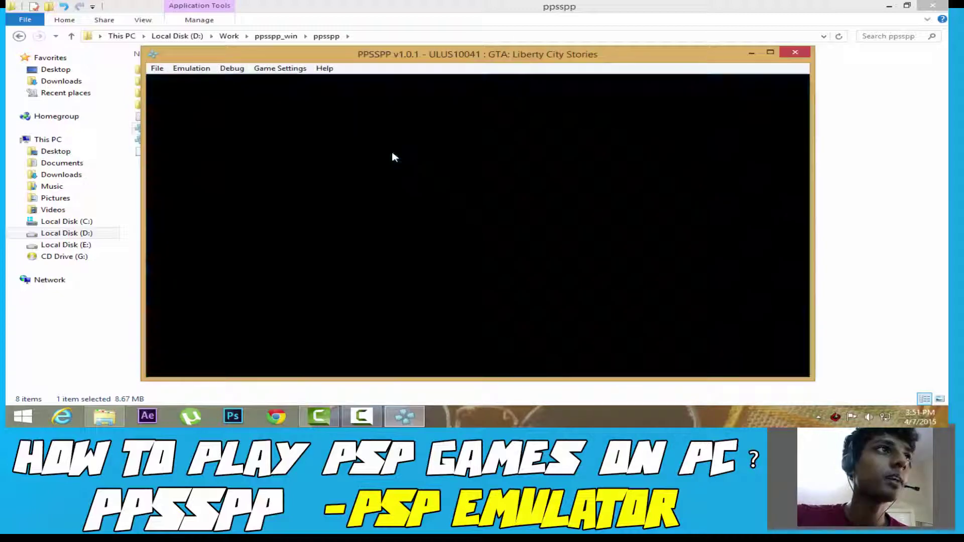